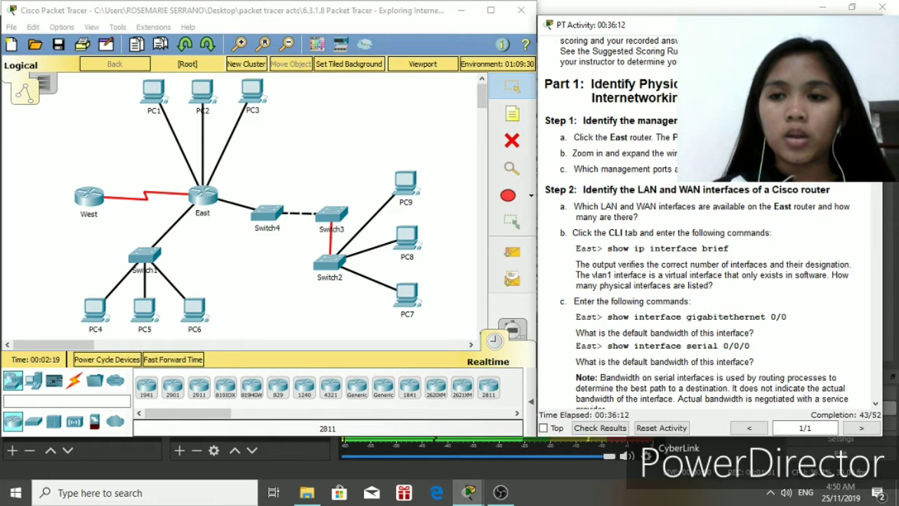
# Step: Skim the activity instructions from Part 1 to the Part 3 cabling table, returning to the management ports questions in Part 1
pyautogui.scroll(-15, 878, 267)
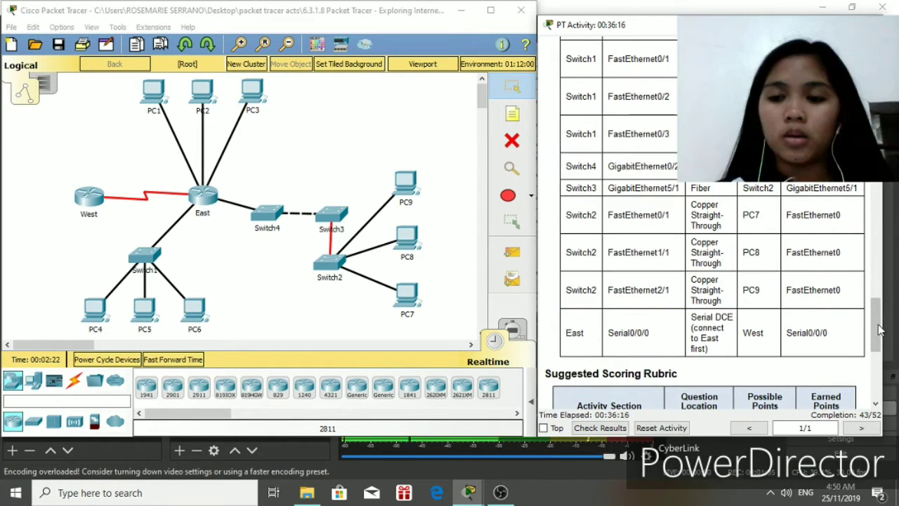
pyautogui.scroll(3, 878, 299)
pyautogui.scroll(10, 878, 299)
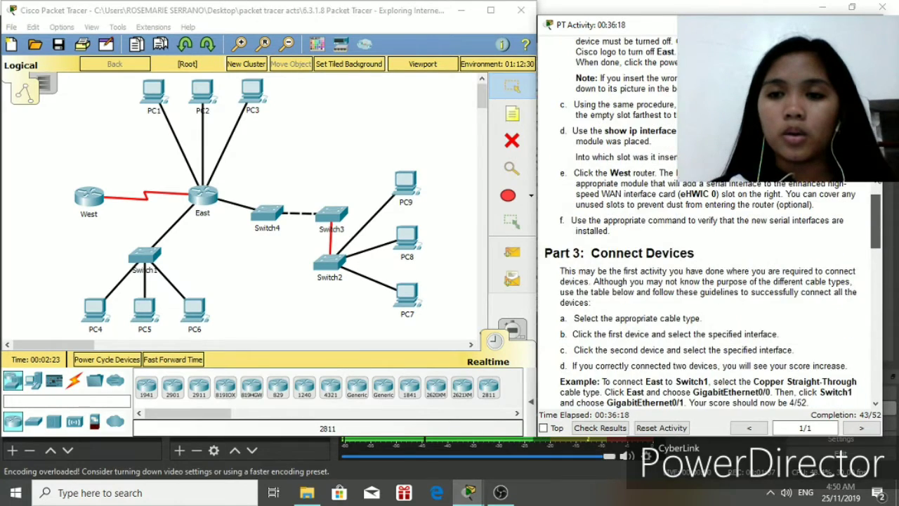
pyautogui.scroll(10, 709, 281)
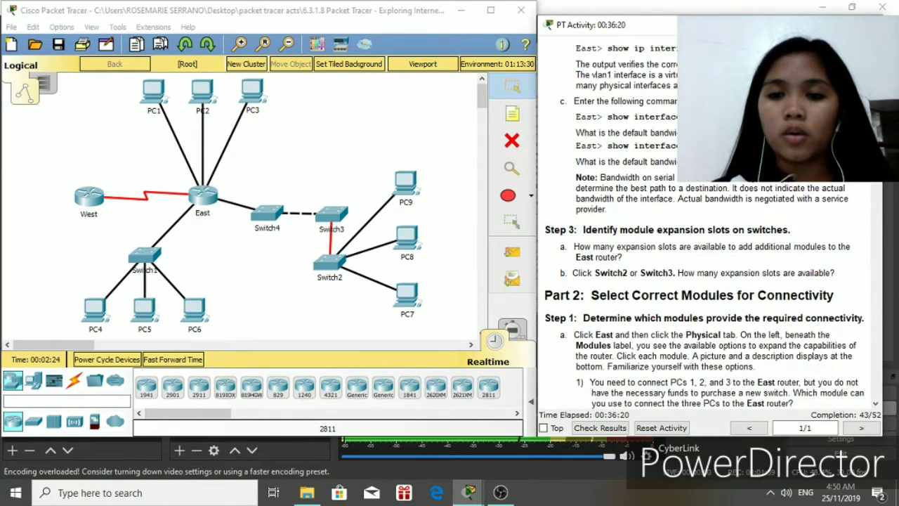
pyautogui.scroll(2, 702, 281)
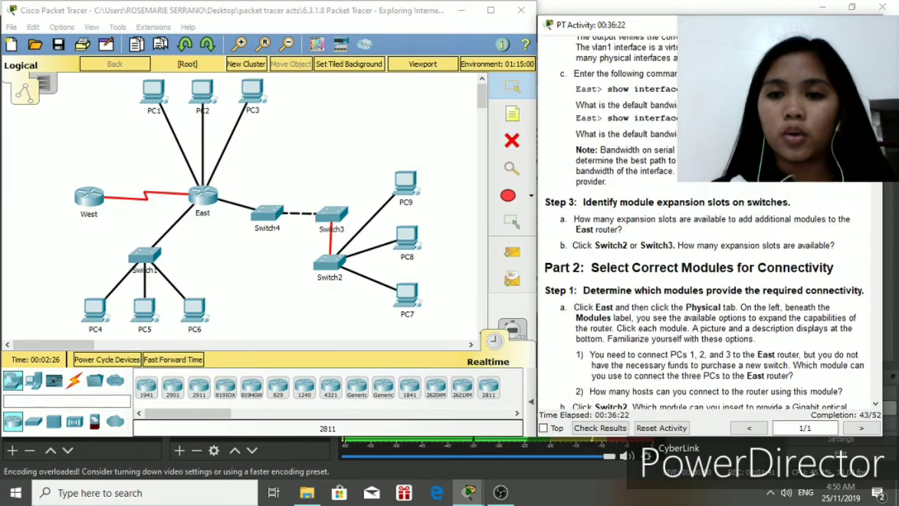
pyautogui.scroll(5, 703, 281)
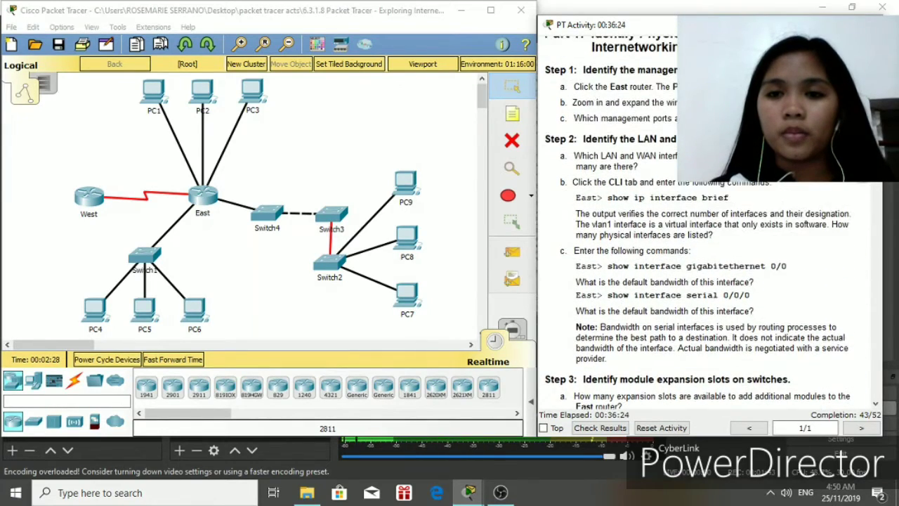
pyautogui.scroll(4, 702, 281)
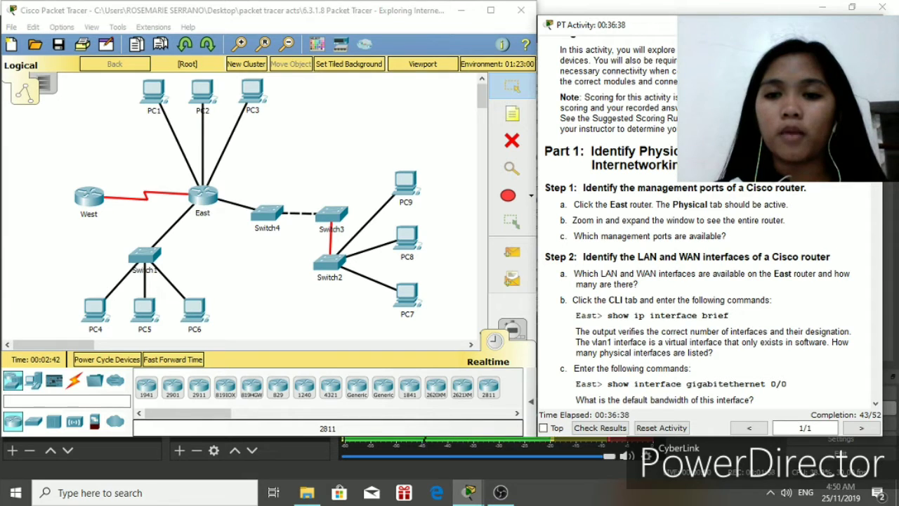
pyautogui.scroll(-15, 703, 281)
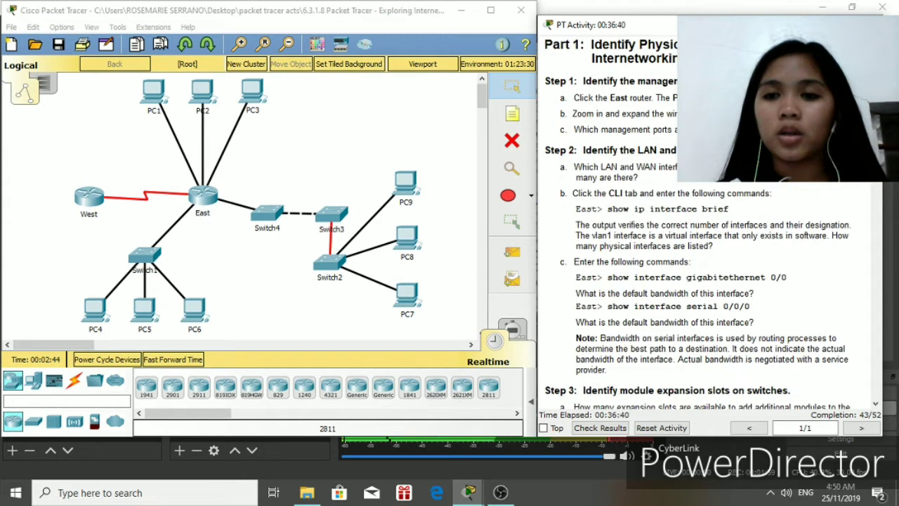
pyautogui.scroll(5, 702, 281)
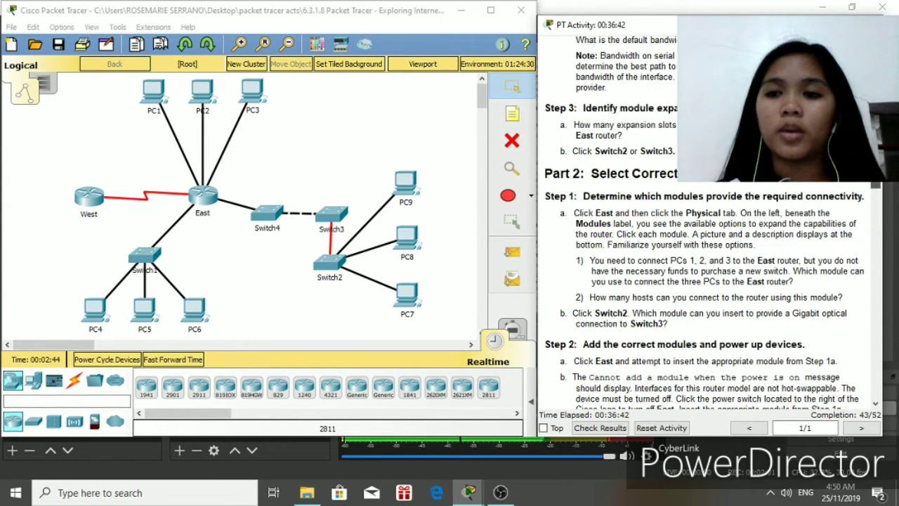
pyautogui.scroll(15, 703, 281)
pyautogui.scroll(-2, 702, 281)
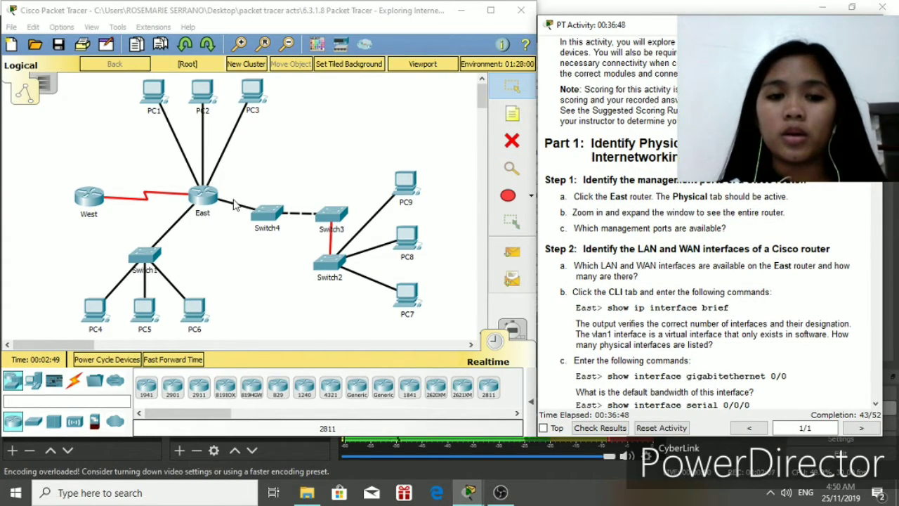
# Step: Examine the East router's physical device view for its management ports and interfaces, and close its window
pyautogui.click(205, 199)
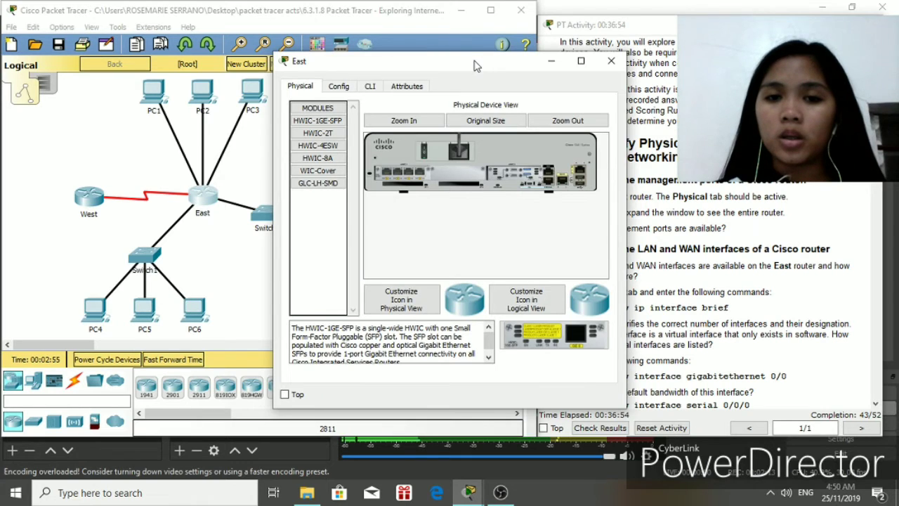
pyautogui.moveTo(473, 63); pyautogui.dragTo(372, 54)
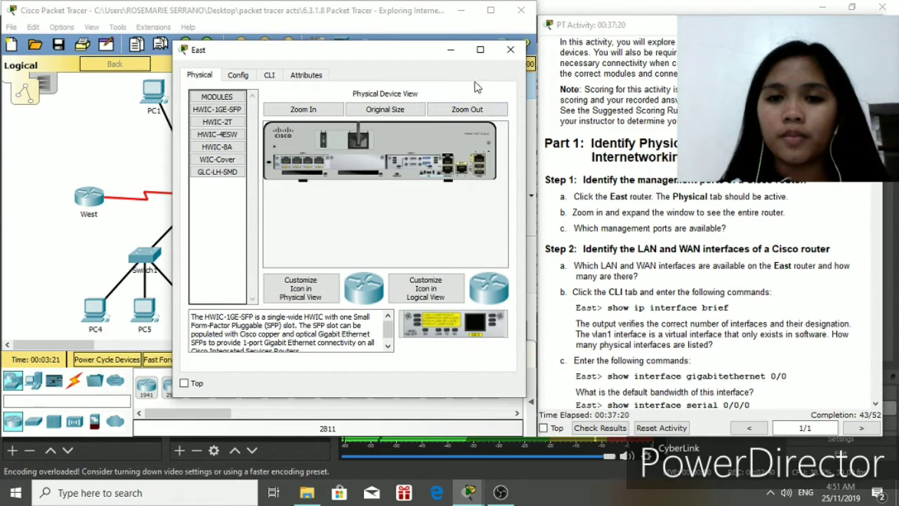
pyautogui.click(510, 49)
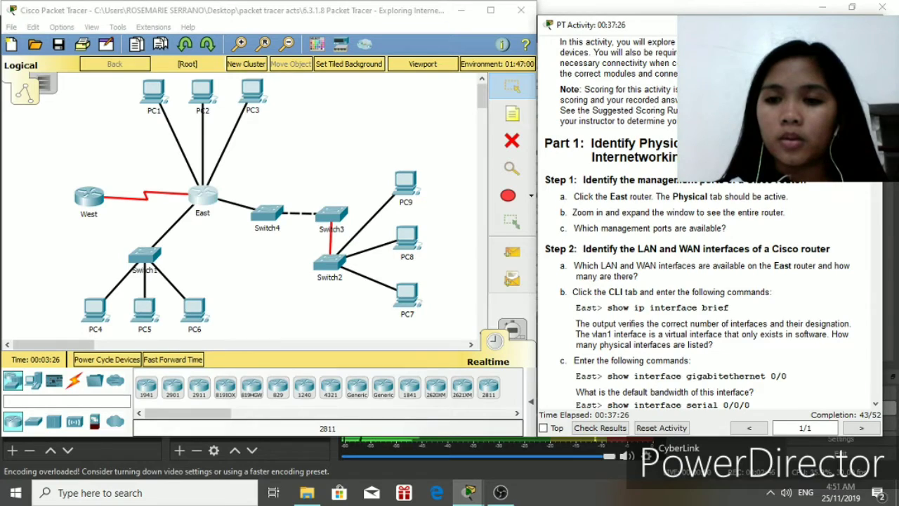
# Step: Read the Part 2 module installation instructions and examine the West router's physical device view
pyautogui.scroll(-10, 703, 281)
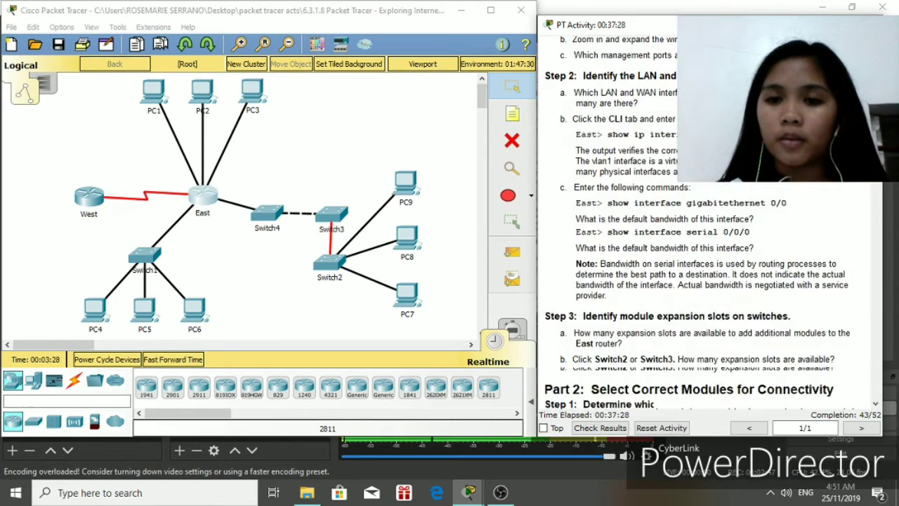
pyautogui.scroll(-5, 876, 191)
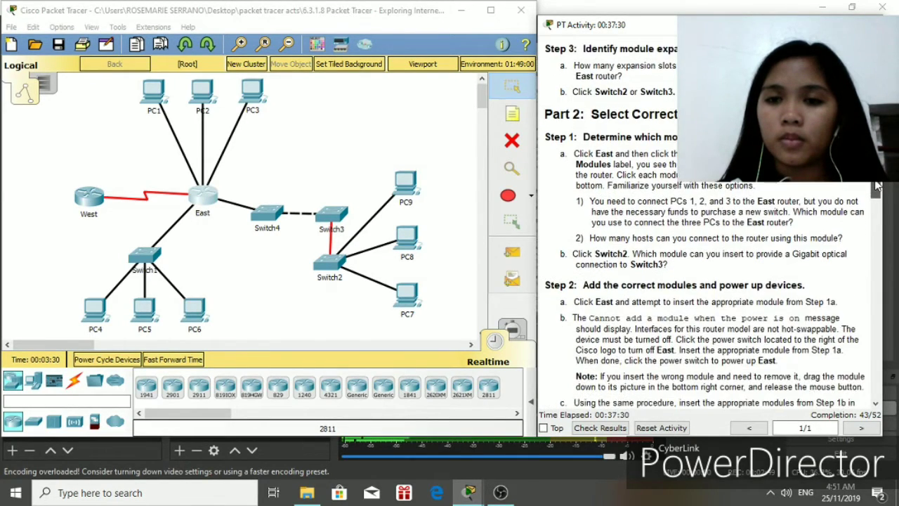
pyautogui.moveTo(876, 191); pyautogui.dragTo(868, 226)
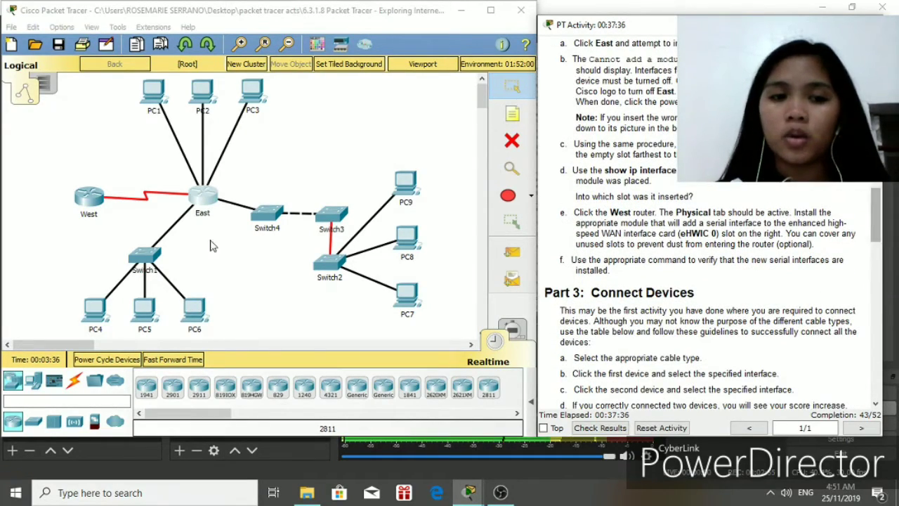
pyautogui.click(89, 196)
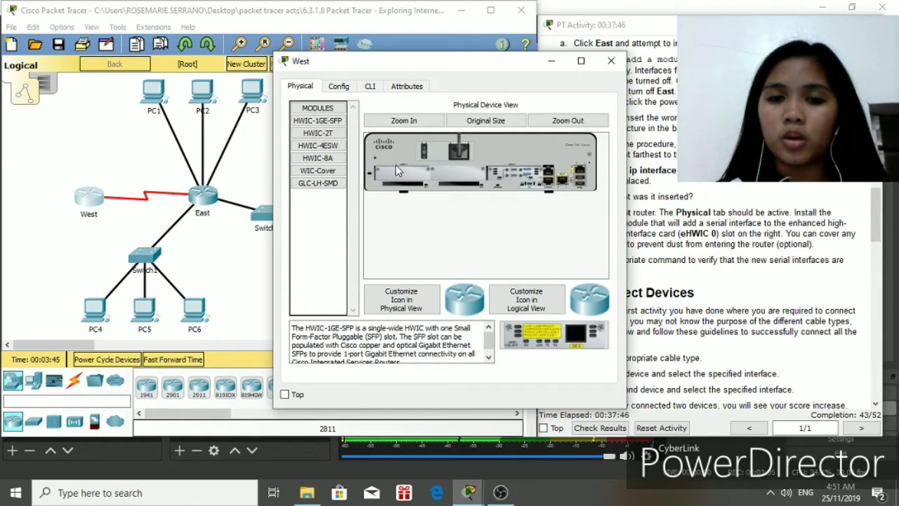
pyautogui.click(612, 63)
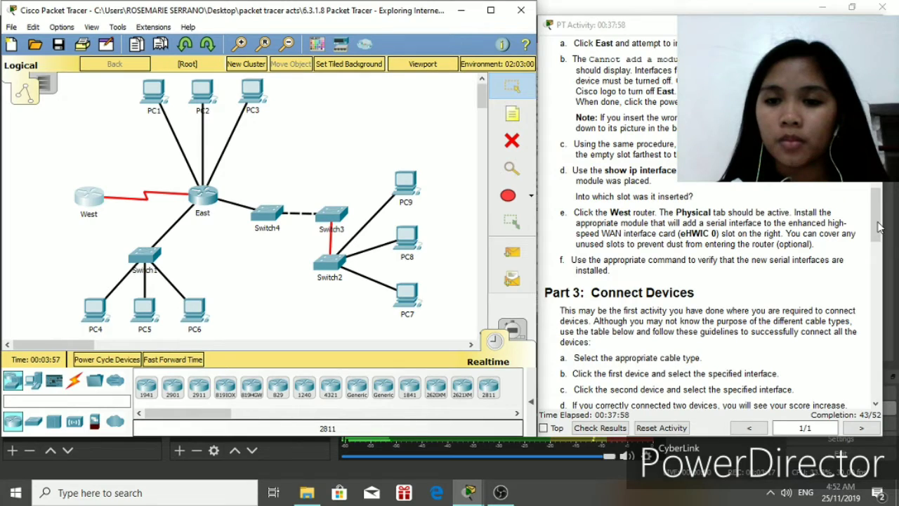
# Step: Read the Part 3 Connect Devices guidelines and the first rows of the cabling table, making the PT Activity window taller
pyautogui.scroll(3, 878, 226)
pyautogui.scroll(-3, 882, 228)
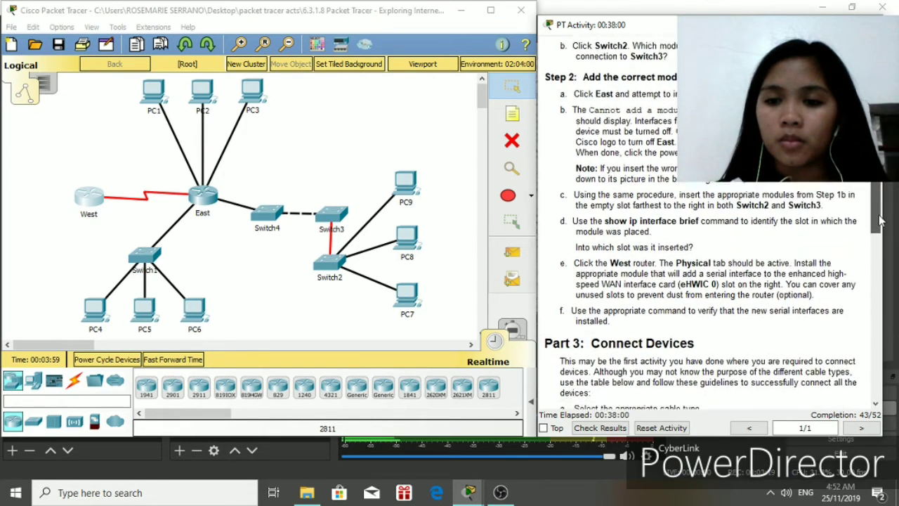
pyautogui.scroll(-3, 883, 231)
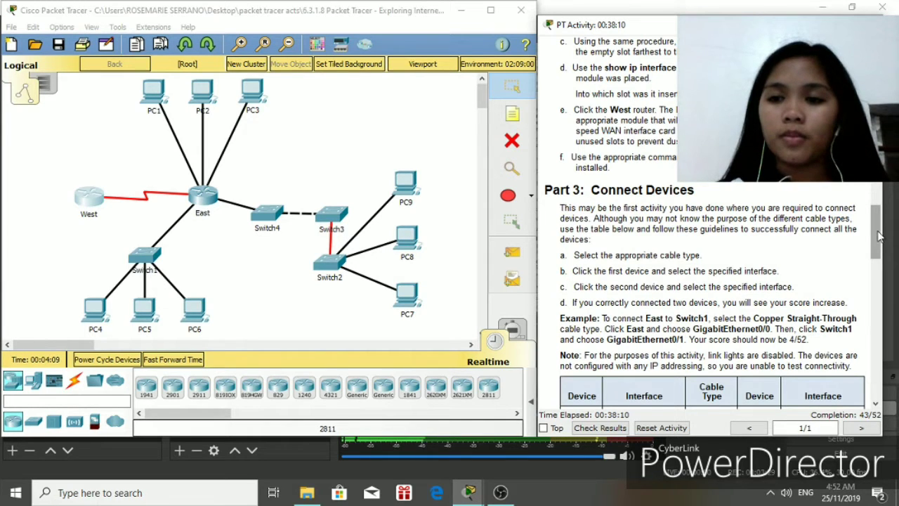
pyautogui.moveTo(882, 239); pyautogui.dragTo(882, 258)
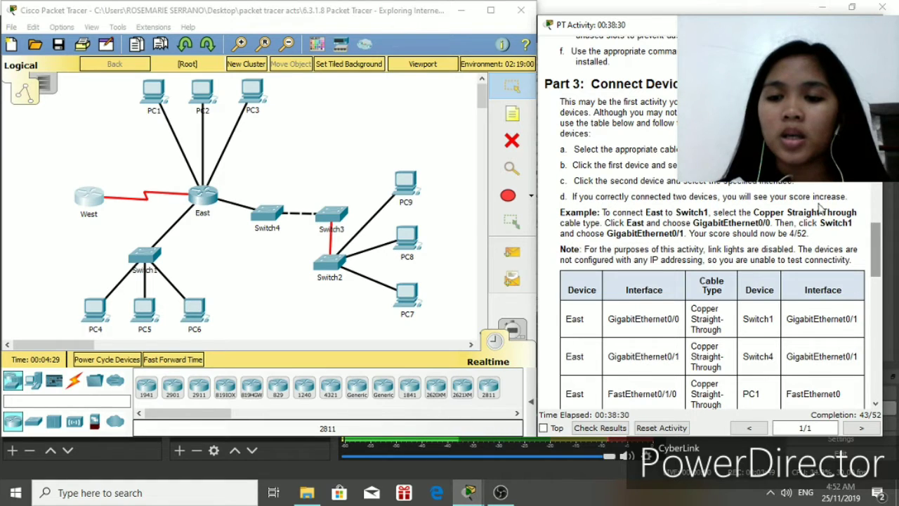
pyautogui.moveTo(878, 243); pyautogui.dragTo(883, 263)
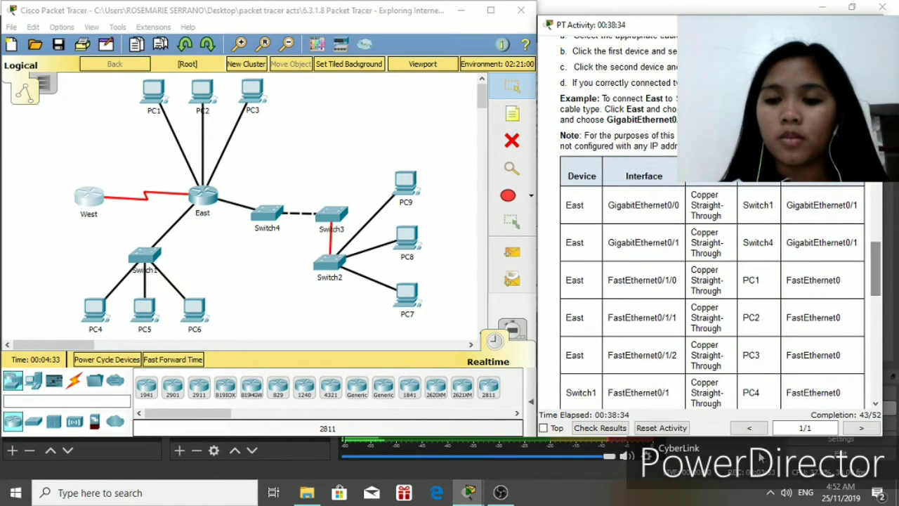
pyautogui.moveTo(728, 437); pyautogui.dragTo(715, 456)
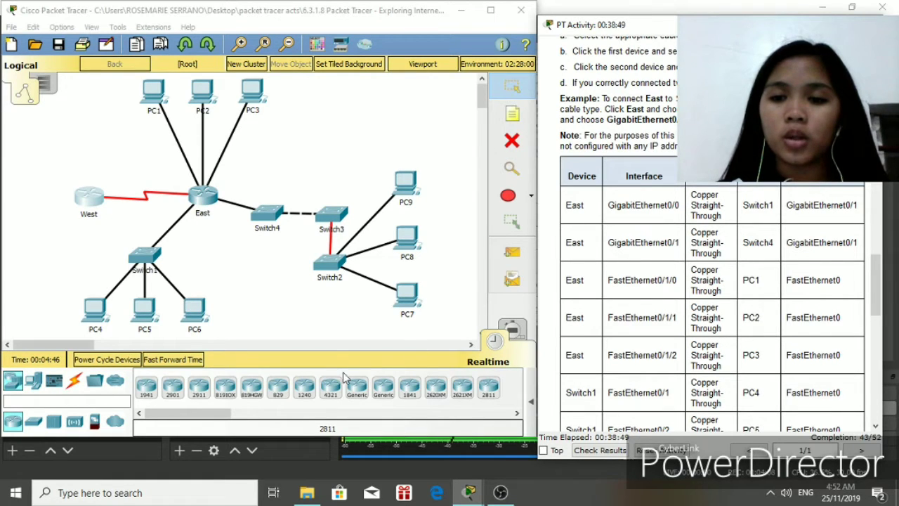
# Step: Display the available connection cable types and review the cabling table down to the East–West Serial DCE row
pyautogui.click(74, 383)
pyautogui.click(73, 383)
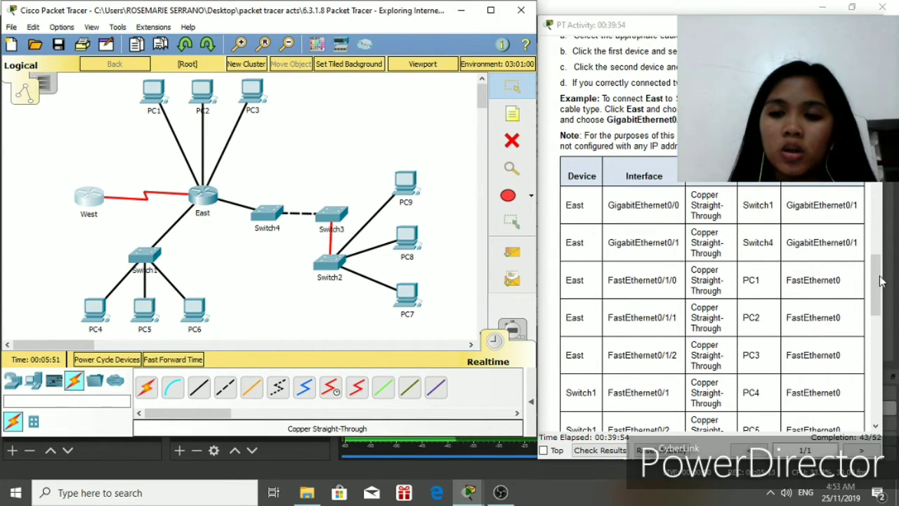
pyautogui.moveTo(878, 284); pyautogui.dragTo(892, 327)
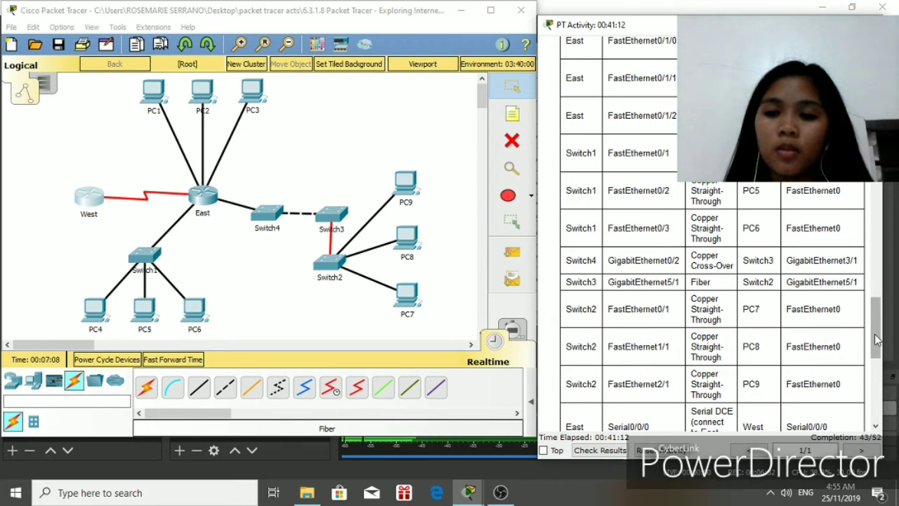
pyautogui.scroll(-3, 875, 340)
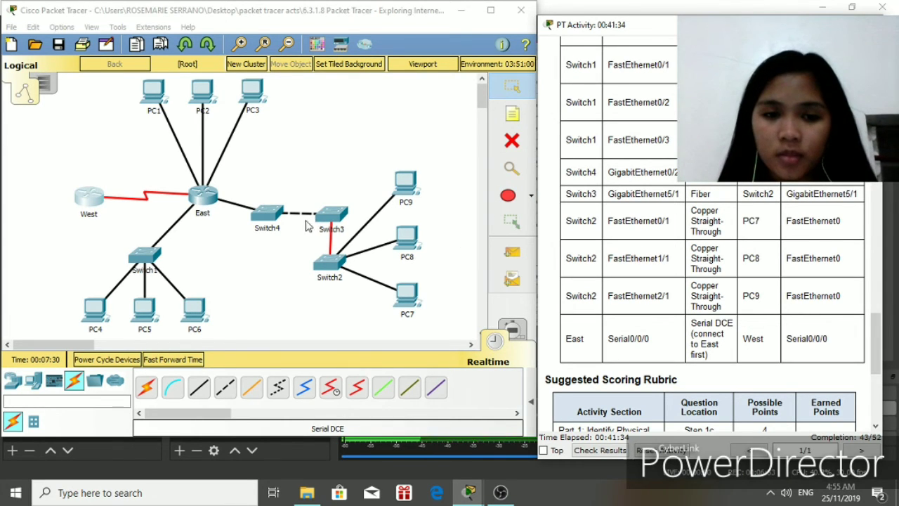
# Step: Compare the physical device views of the East and West routers, closing each device window
pyautogui.click(203, 199)
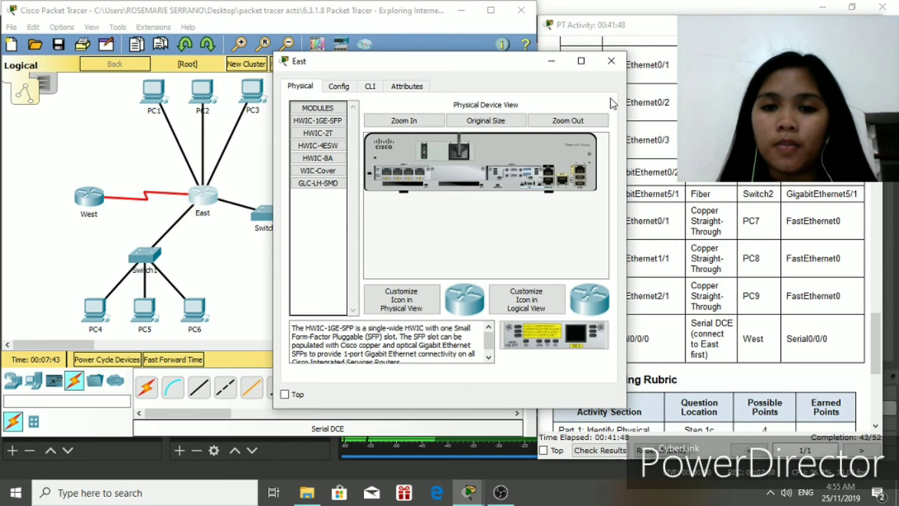
pyautogui.click(611, 63)
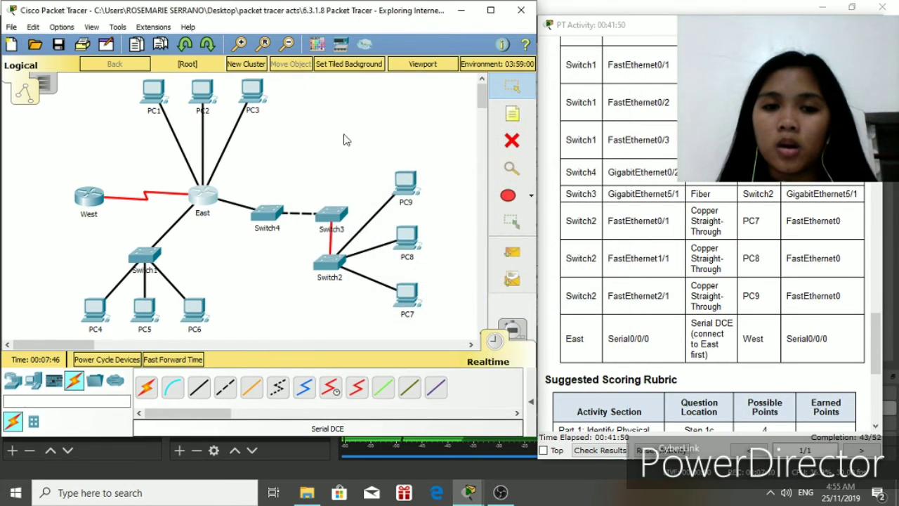
pyautogui.click(84, 199)
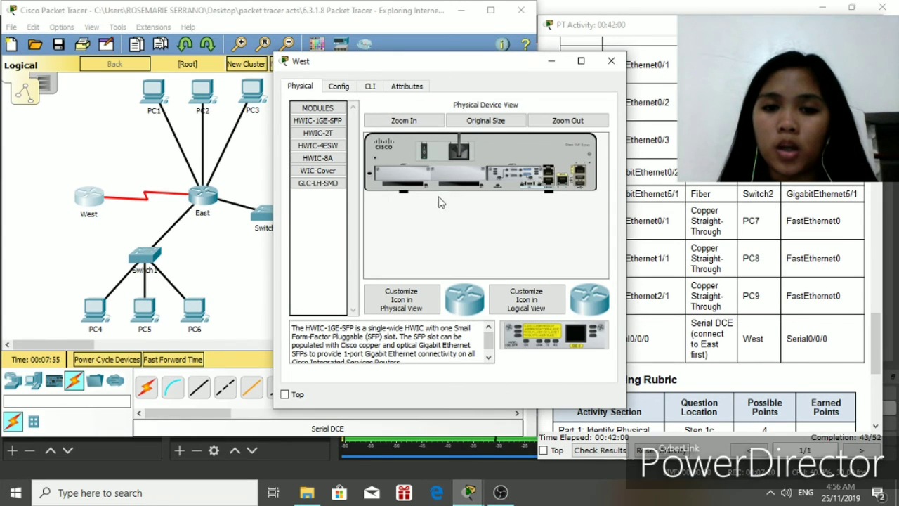
pyautogui.click(611, 62)
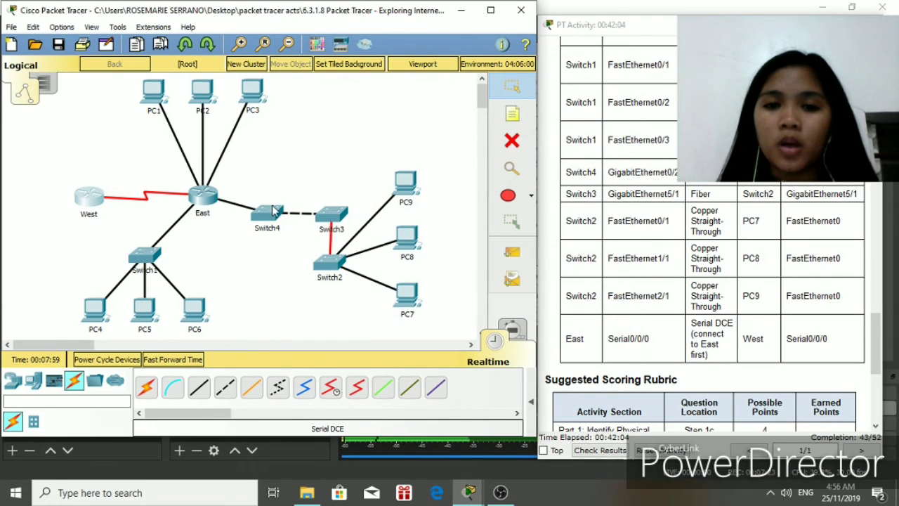